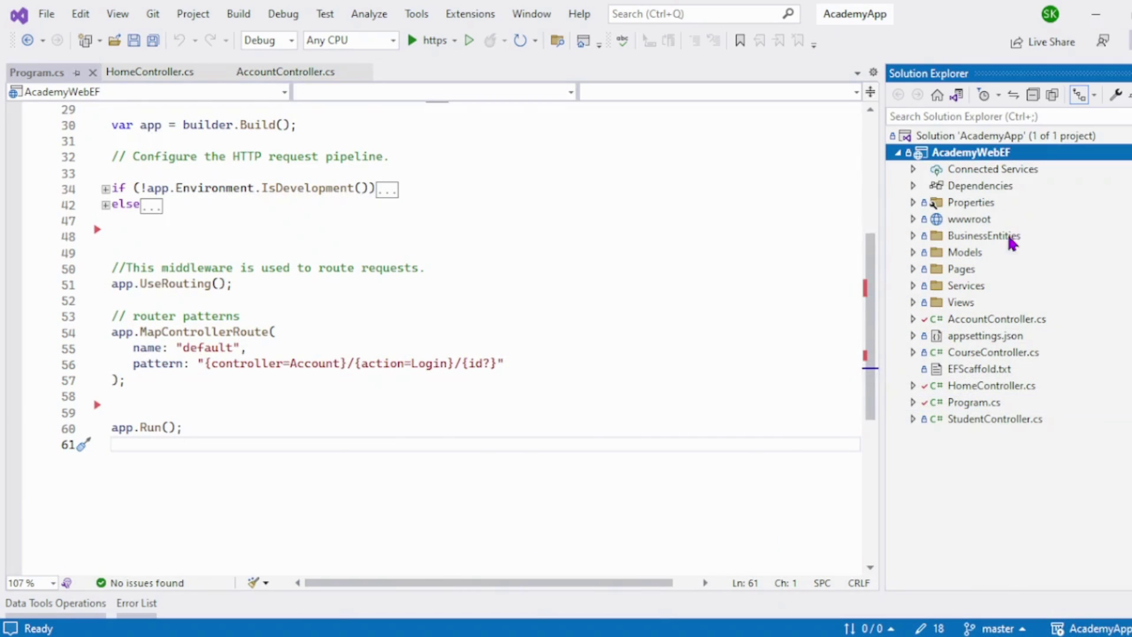
# Open Program.cs and select lines 50–57 covering UseRouting and MapControllerRoute
pyautogui.doubleClick(973, 404)
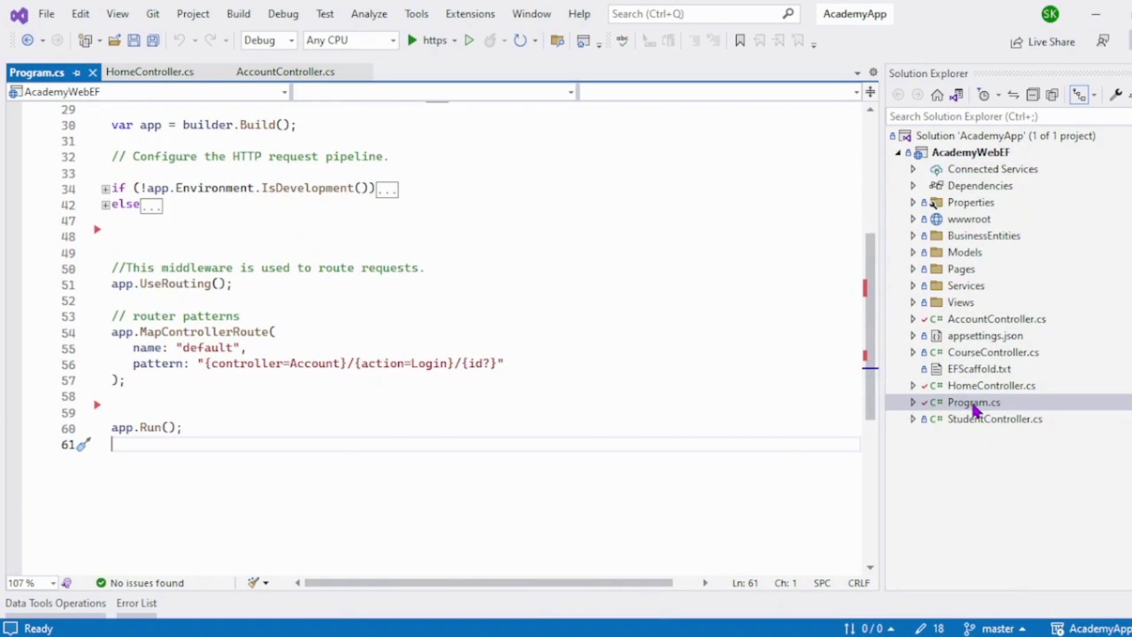
pyautogui.moveTo(112, 268); pyautogui.dragTo(151, 382)
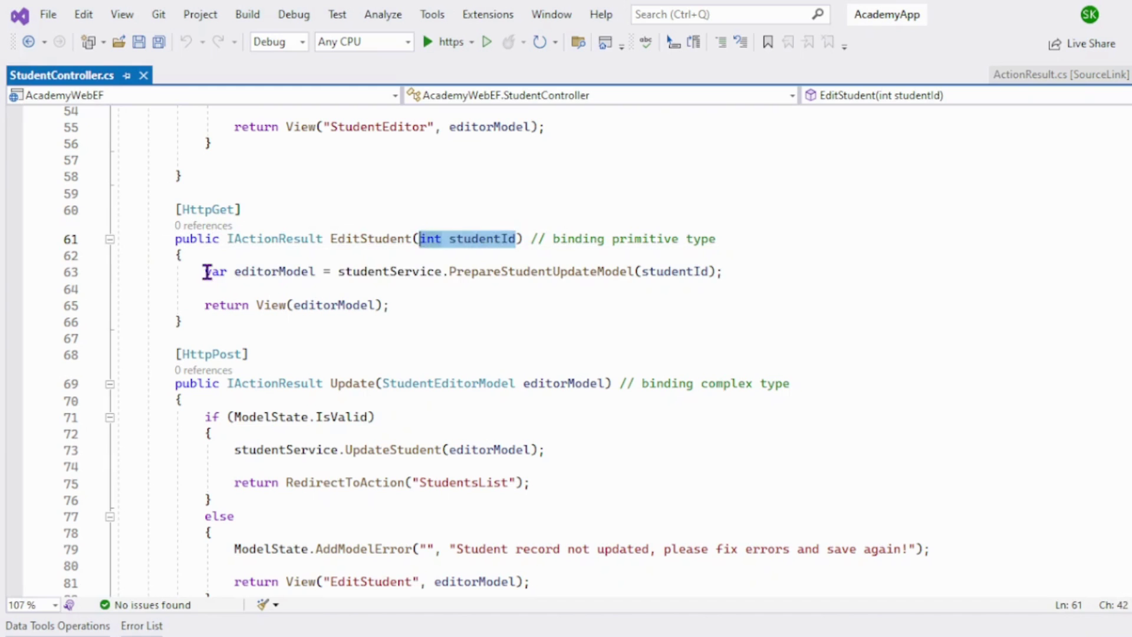
# Select the body of the EditStudent action in StudentController.cs
pyautogui.moveTo(205, 272)
pyautogui.mouseDown()
pyautogui.moveTo(346, 270)
pyautogui.moveTo(415, 305)
pyautogui.mouseUp()
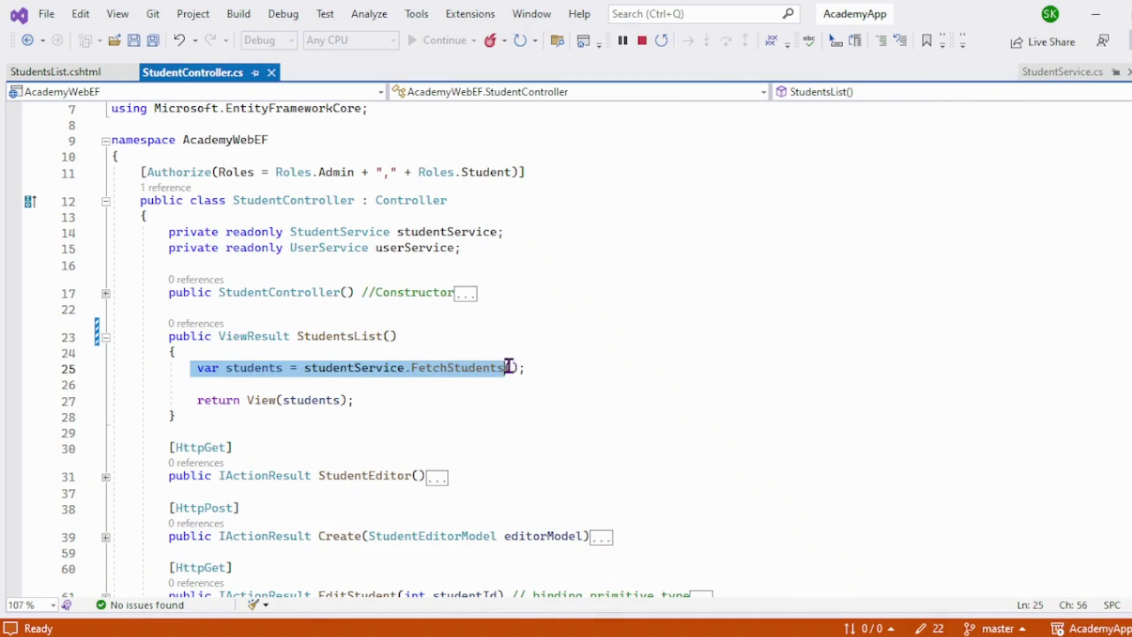
# Highlight the StudentsList action's statements and name, then bring up StudentsList.cshtml
pyautogui.moveTo(197, 399); pyautogui.dragTo(365, 400)
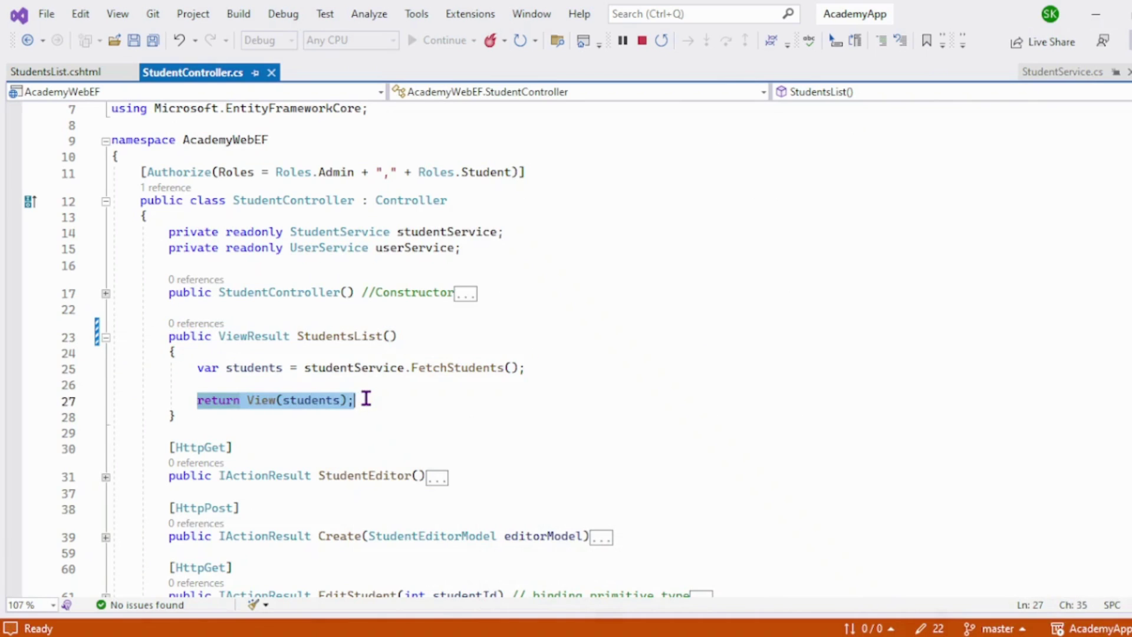
pyautogui.doubleClick(341, 336)
pyautogui.click(53, 72)
pyautogui.scroll(-2, 531, 362)
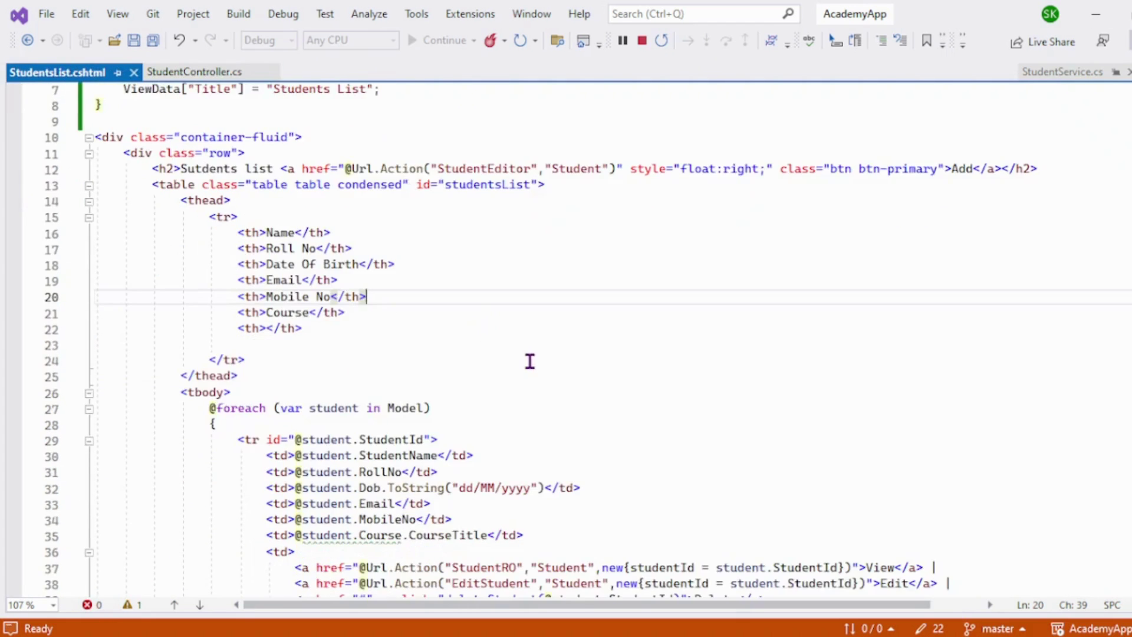
pyautogui.scroll(-4, 531, 362)
pyautogui.scroll(-2, 530, 361)
pyautogui.moveTo(699, 624)
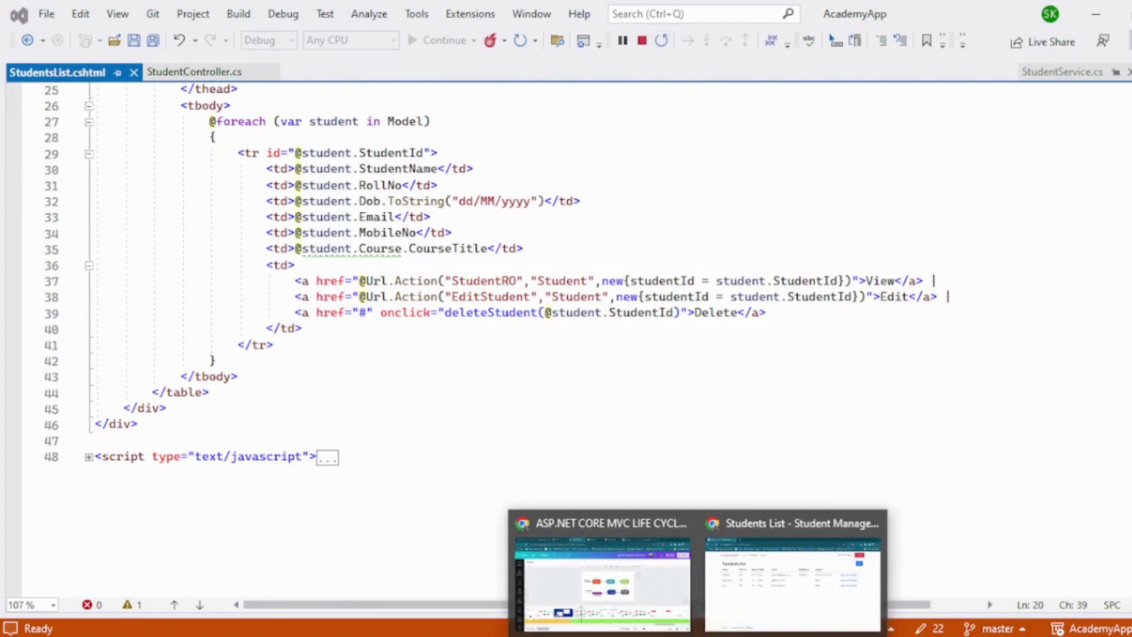
# Switch to the Chrome window titled 'Students List - Student Management'
pyautogui.click(707, 575)
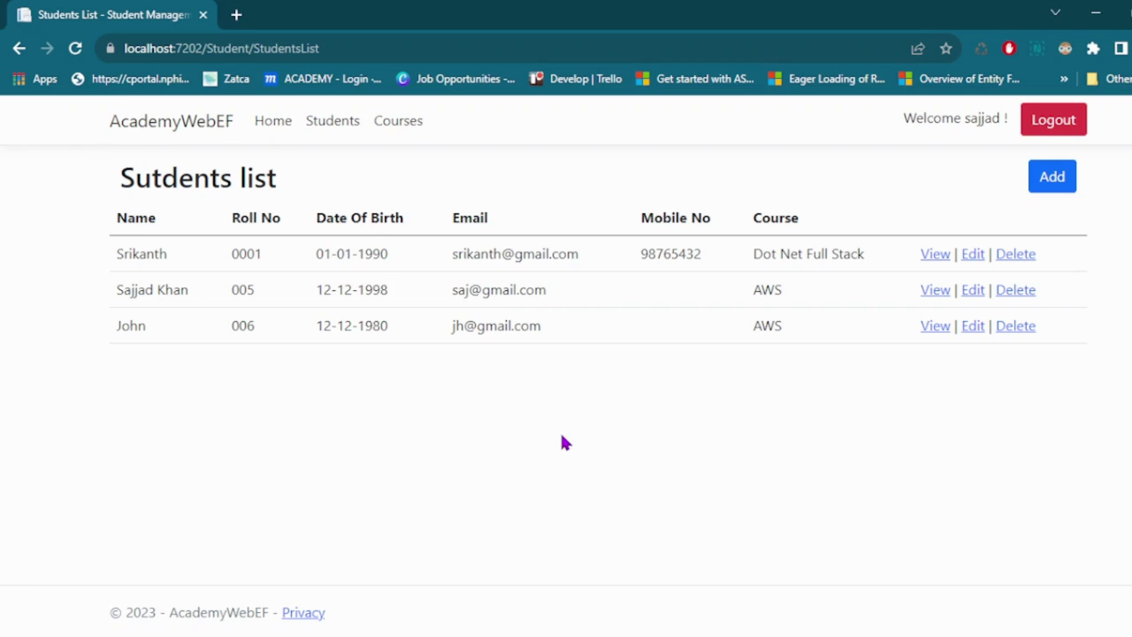